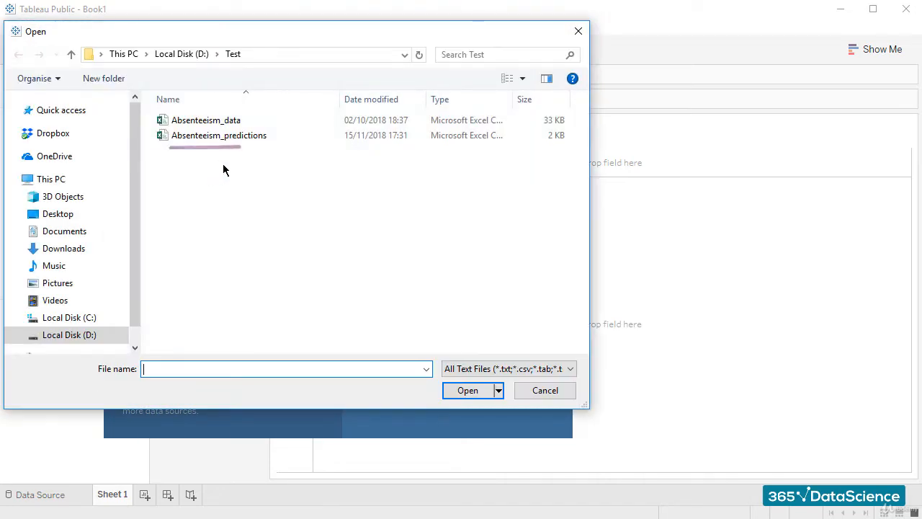
Step: Connect to the Absenteeism_predictions CSV file and look through all its columns and rows in the data preview
left_click(303, 137)
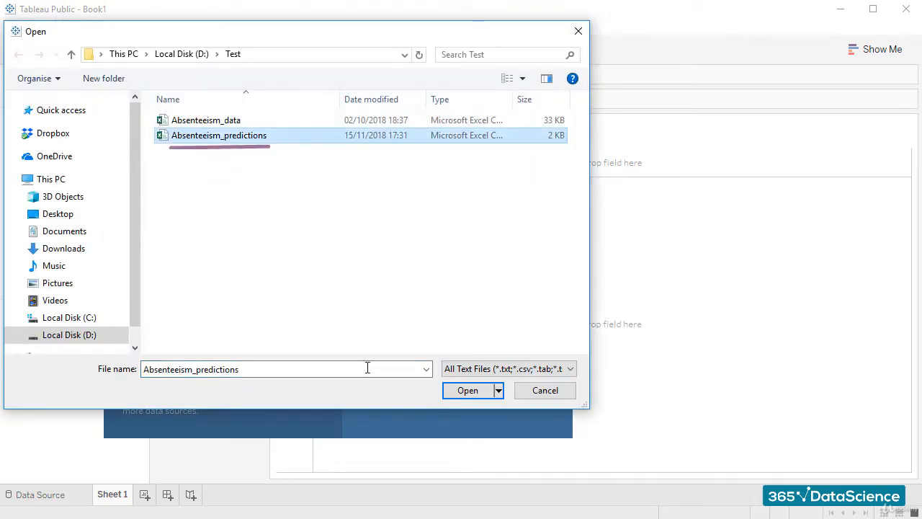
left_click(482, 394)
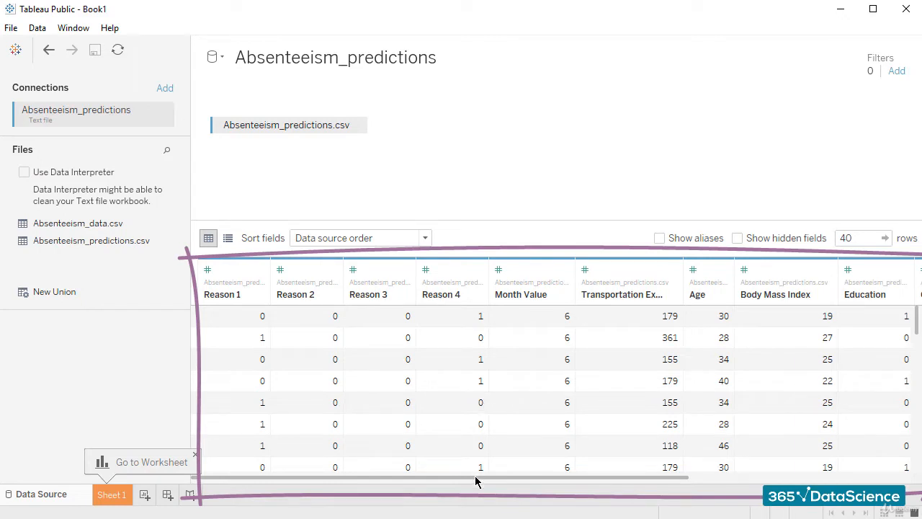
left_click_drag(495, 485, 719, 484)
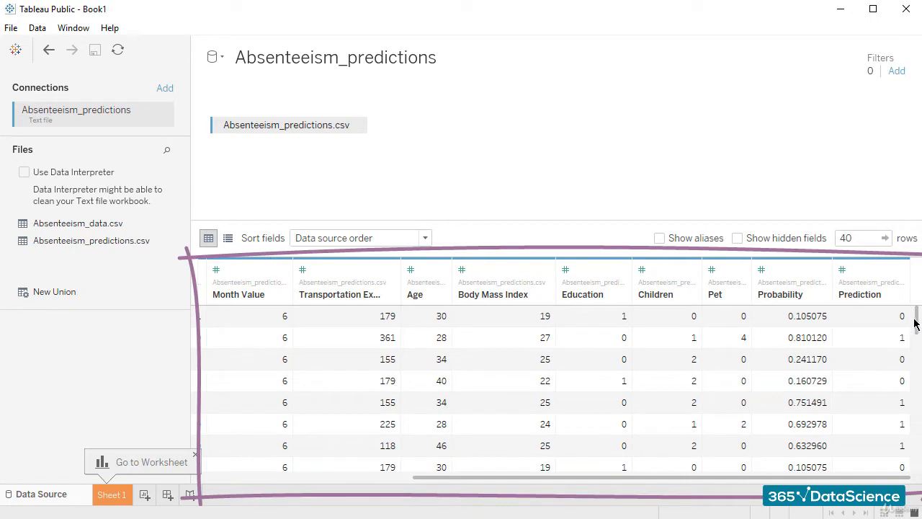
left_click_drag(917, 321, 913, 471)
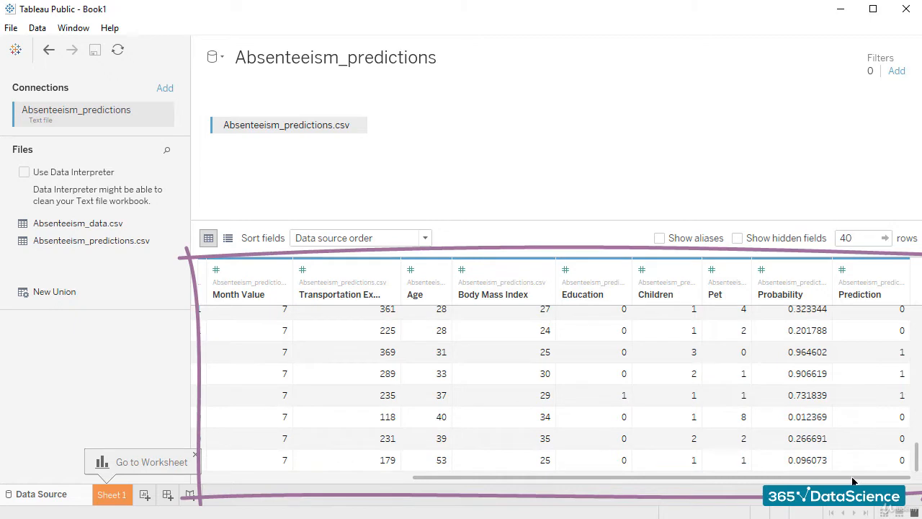
left_click_drag(852, 477, 610, 472)
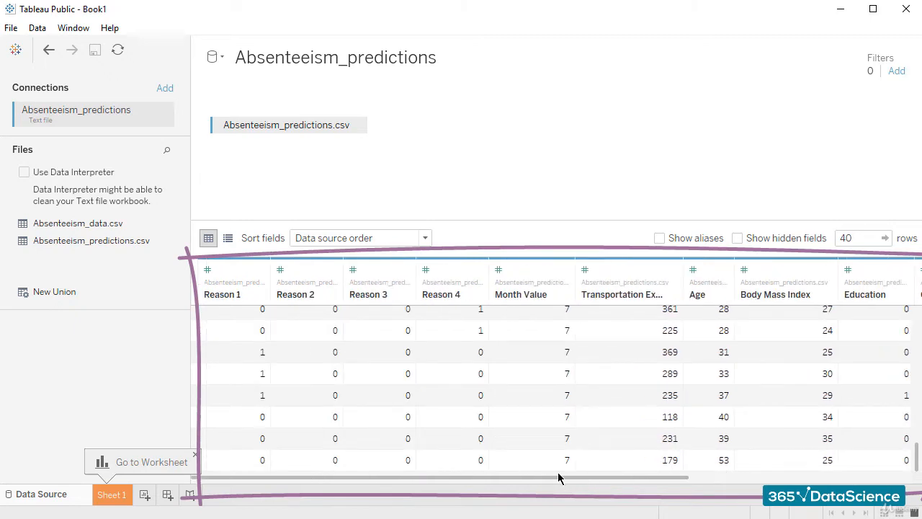
Step: Open Sheet 1 and rename it as Age vs Probability
left_click(112, 495)
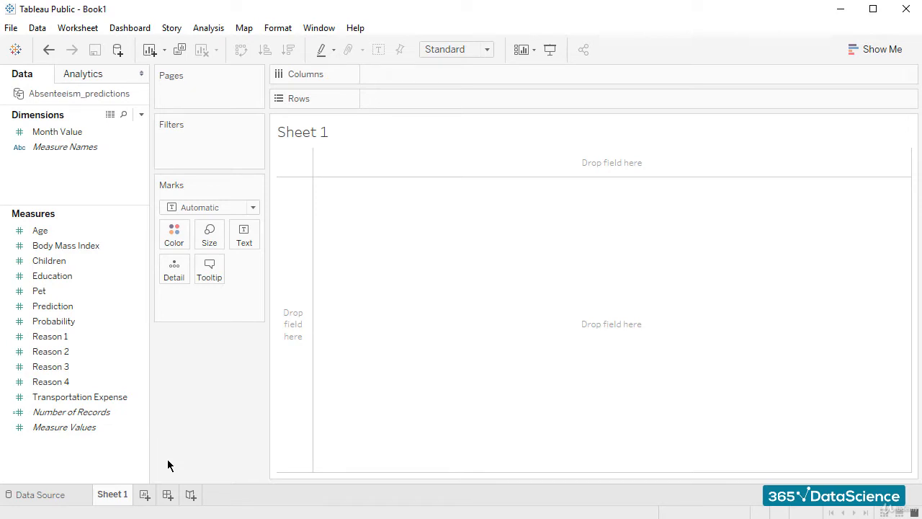
double_click(115, 496)
type("Age vs Probability")
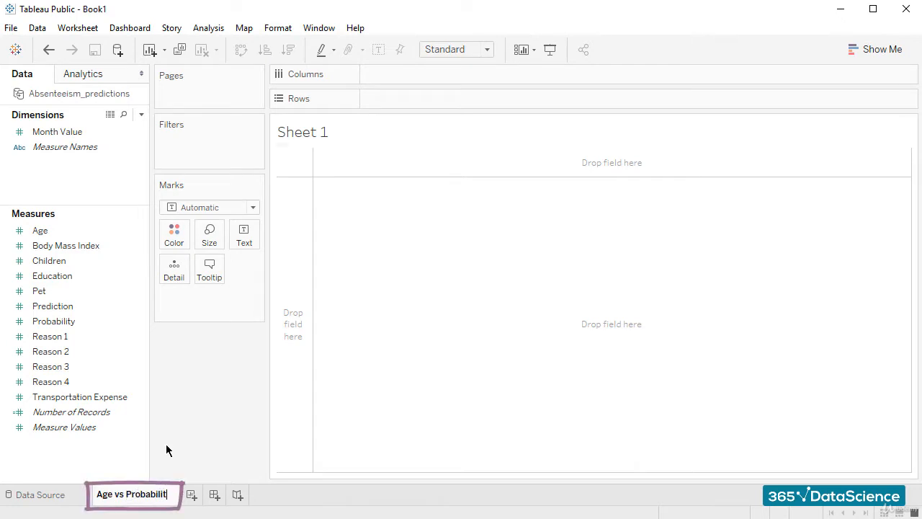
key("Return")
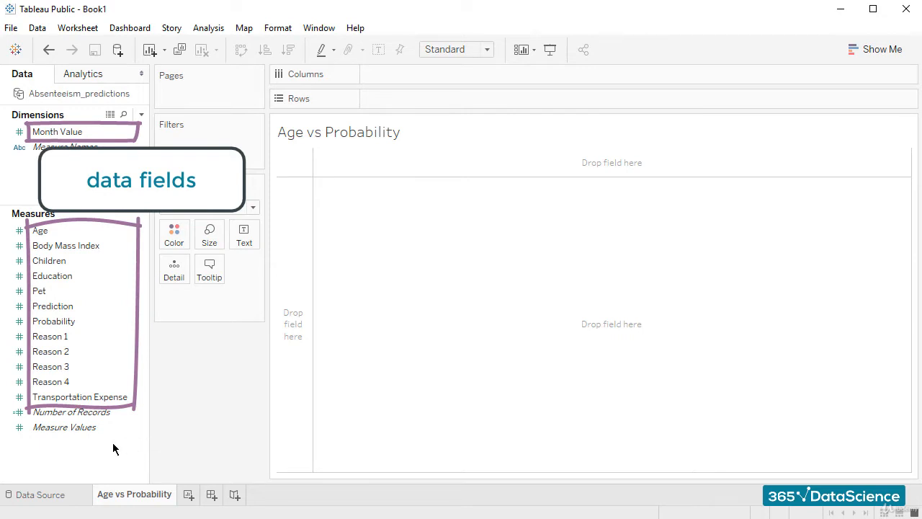
Step: Check the column names in the data source, and place Age on Columns of the Age vs Probability sheet as a dimension
left_click(57, 494)
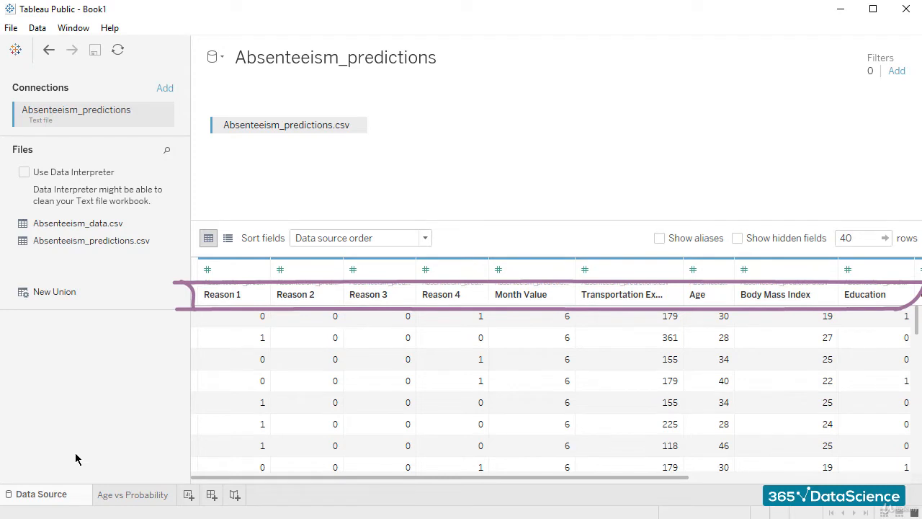
left_click(131, 495)
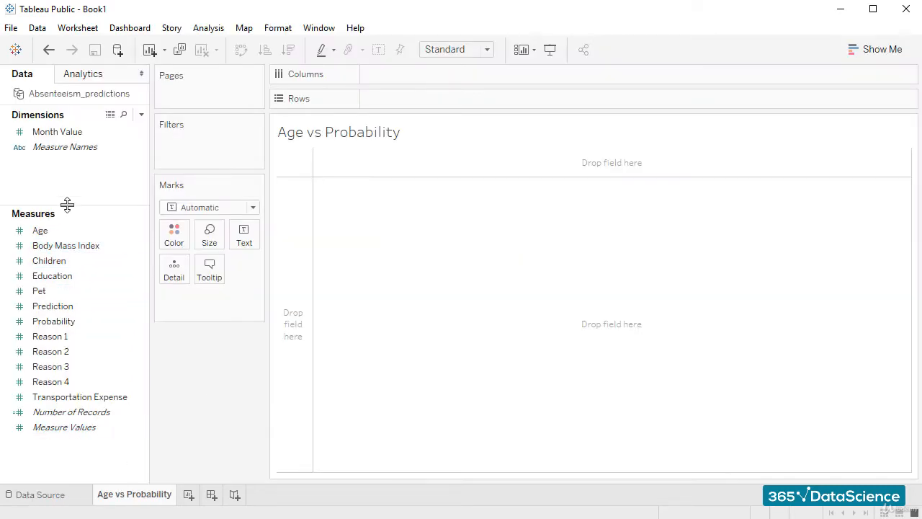
mouse_move(75, 233)
left_mouse_down()
mouse_move(441, 108)
mouse_move(457, 76)
left_mouse_up()
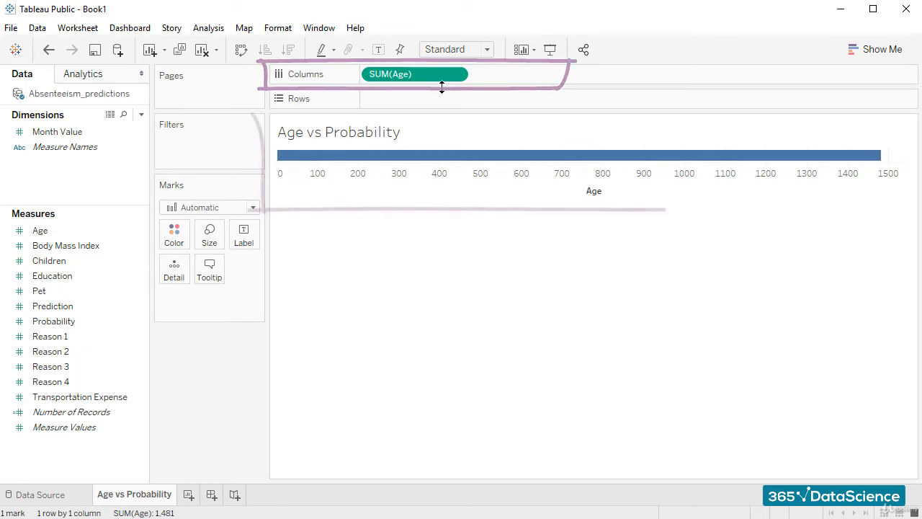
mouse_move(429, 155)
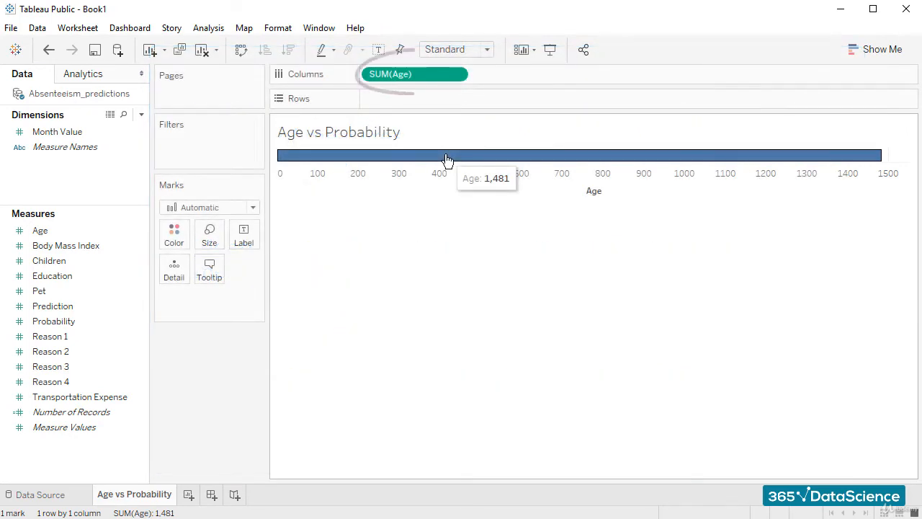
left_click(456, 75)
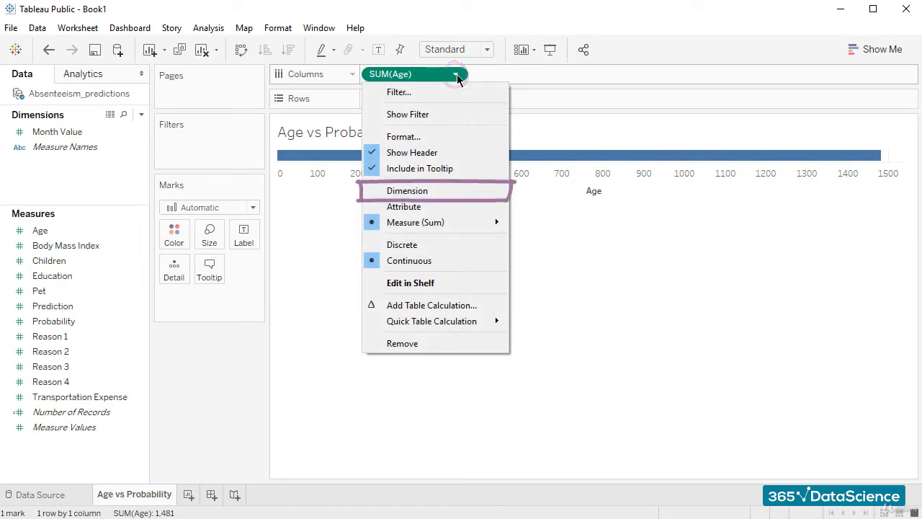
left_click(465, 191)
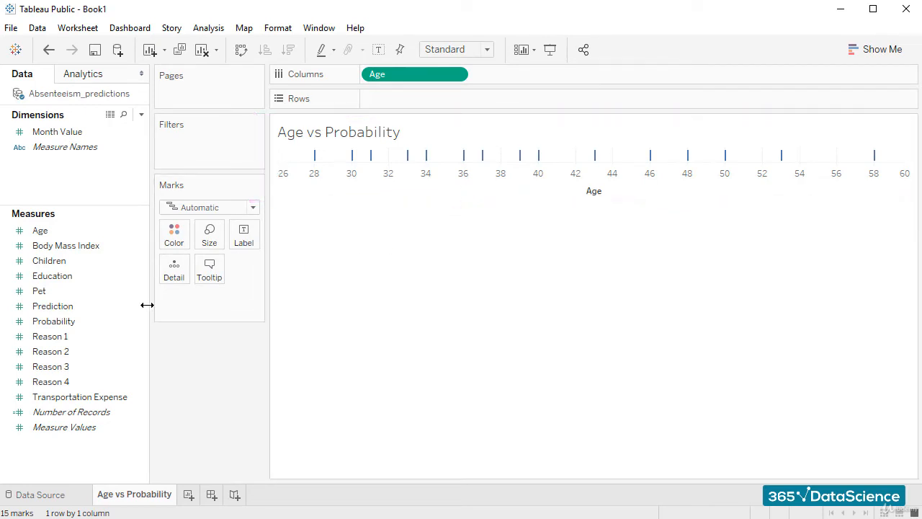
Step: Place Prediction on Rows and convert it from a sum to a dimension
left_click(115, 308)
left_click_drag(115, 311, 463, 99)
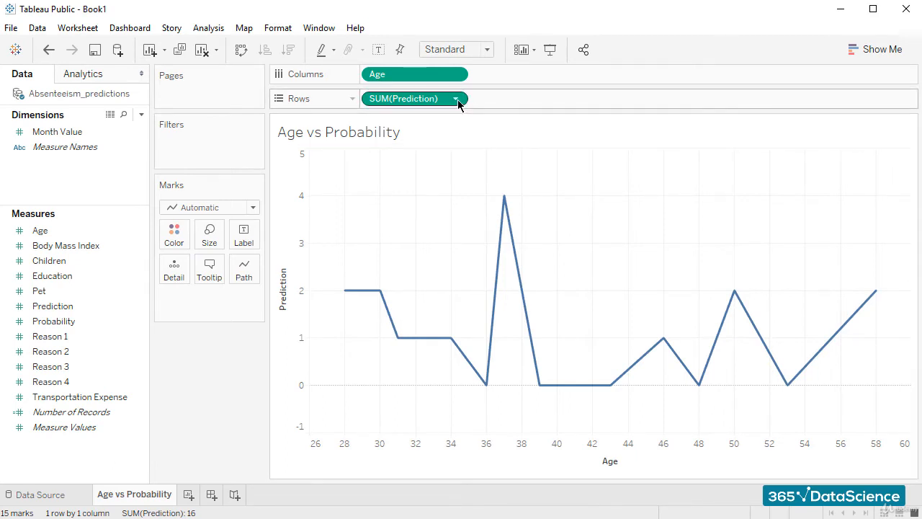
left_click(456, 99)
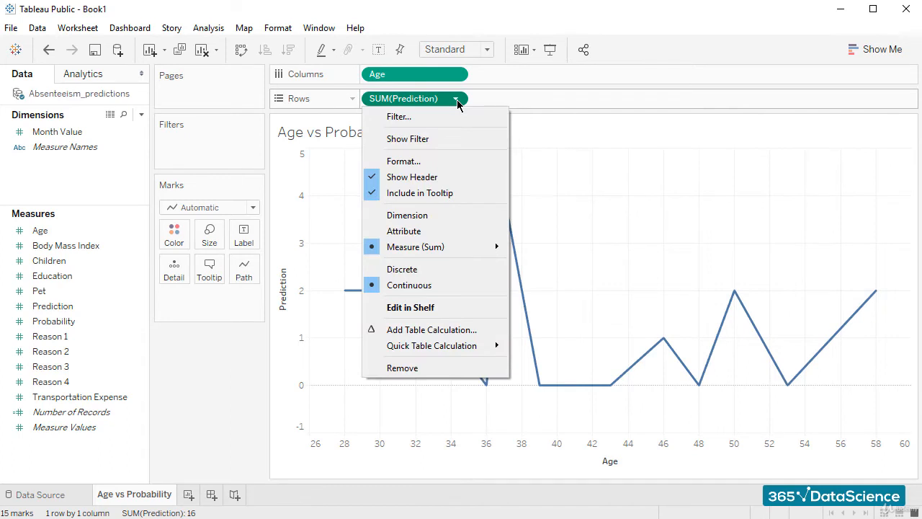
left_click(469, 215)
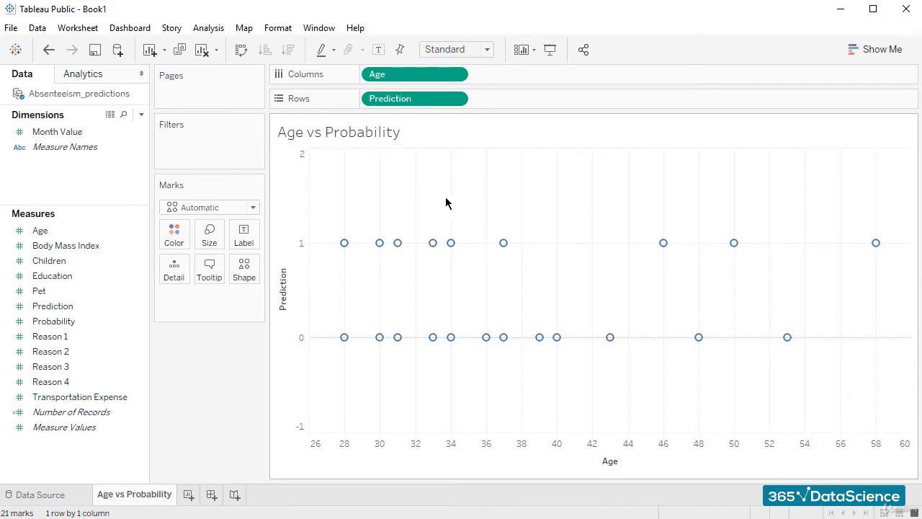
Step: Inspect several points of the Age and Prediction plot, and remove Prediction from Rows
mouse_move(435, 246)
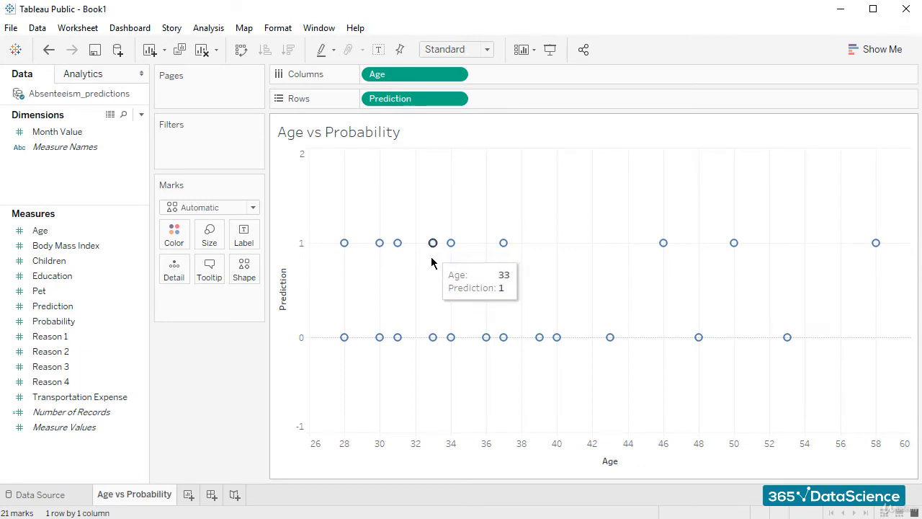
mouse_move(436, 340)
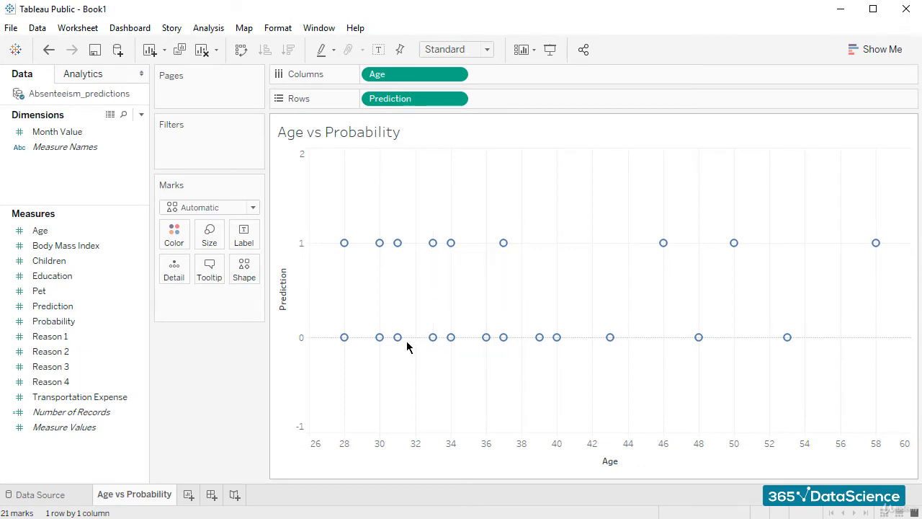
mouse_move(399, 343)
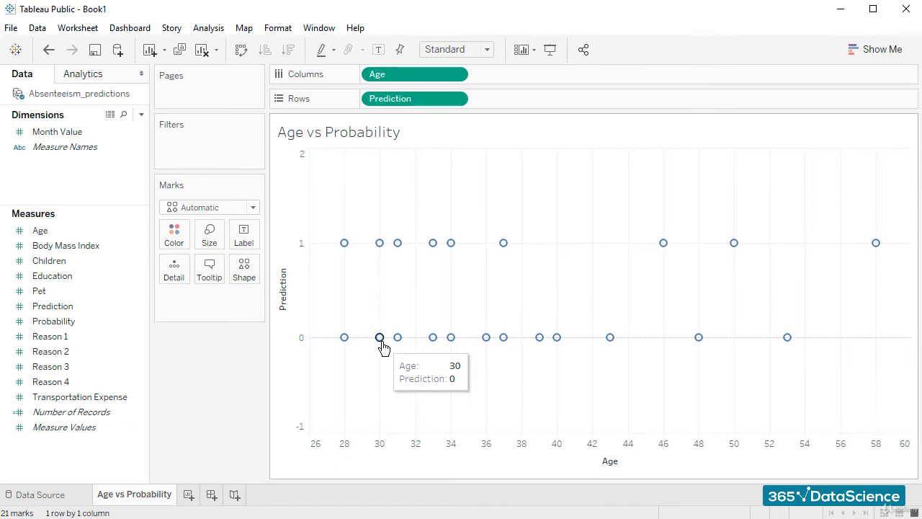
mouse_move(347, 346)
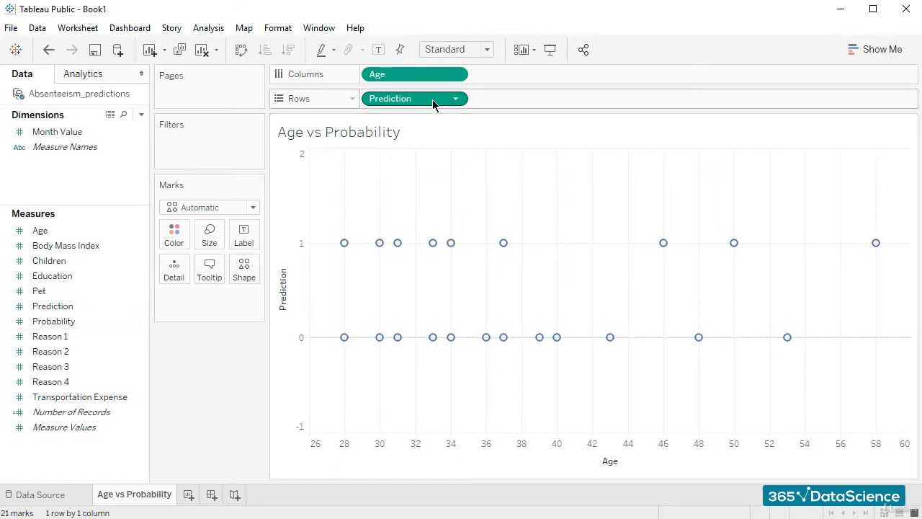
left_click_drag(432, 100, 241, 389)
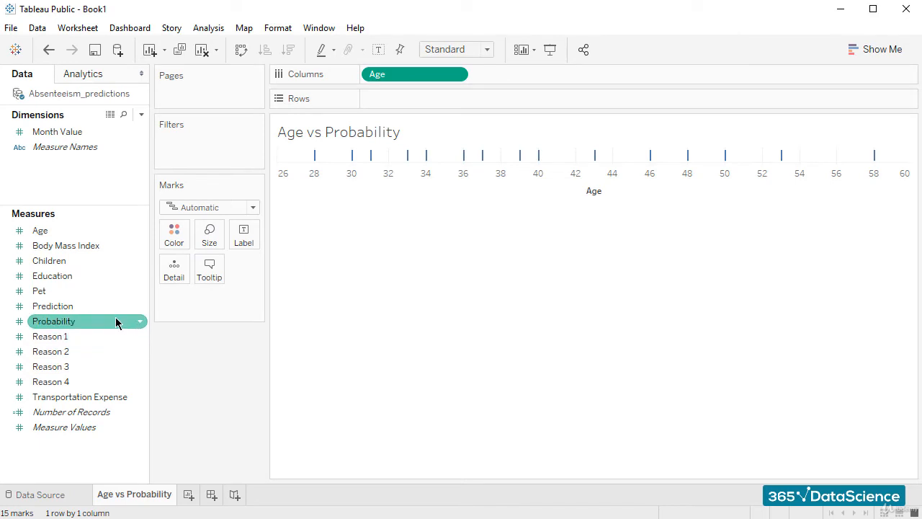
Step: Place Probability on Rows as a dimension and set the mark type to Shape
left_click_drag(116, 321, 457, 98)
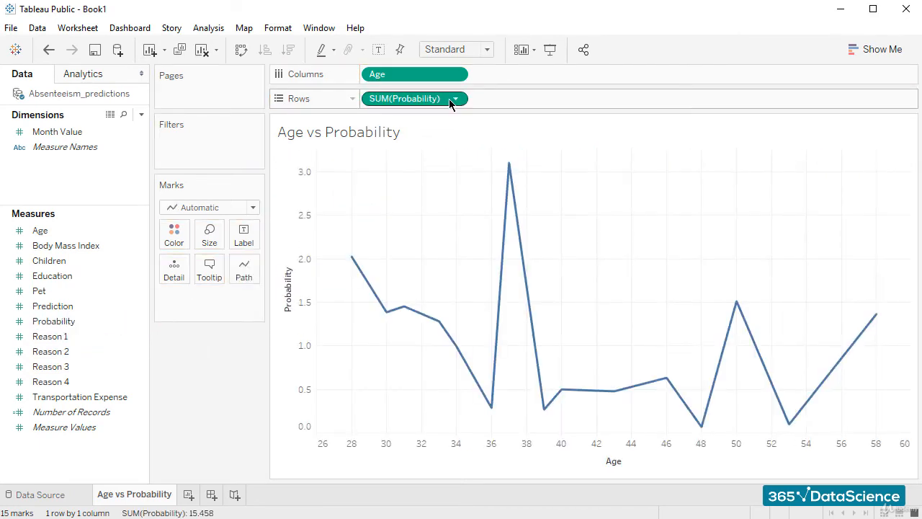
left_click(455, 98)
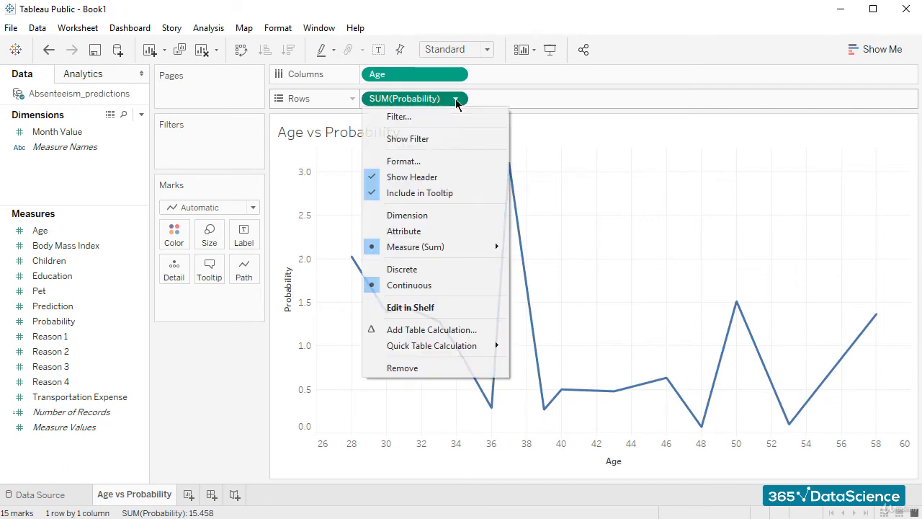
left_click(474, 218)
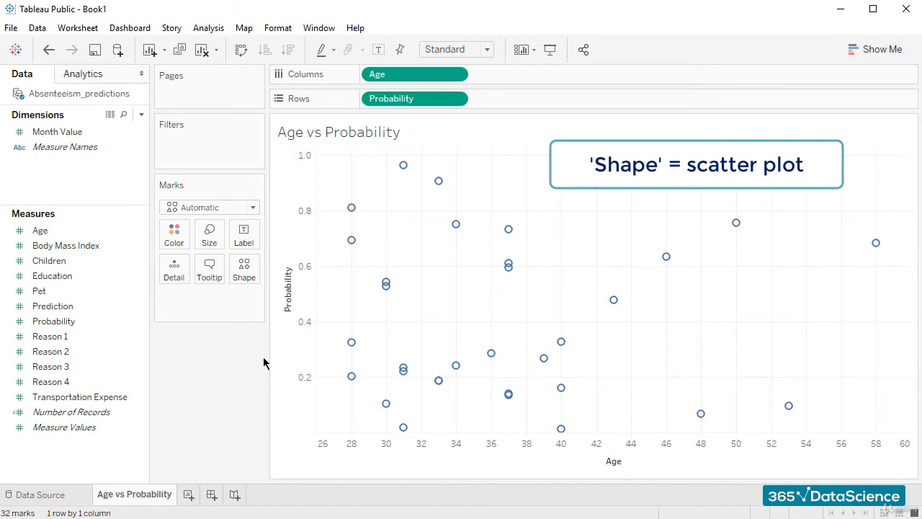
left_click(253, 208)
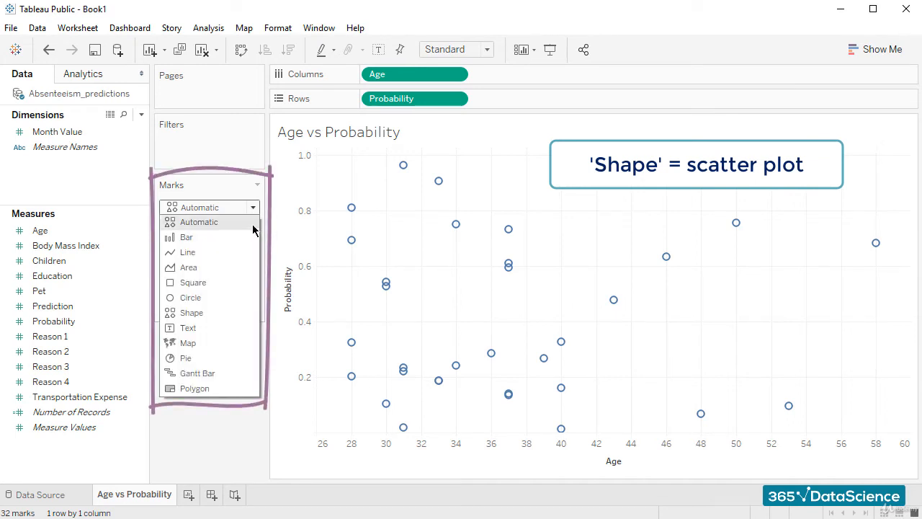
left_click(255, 313)
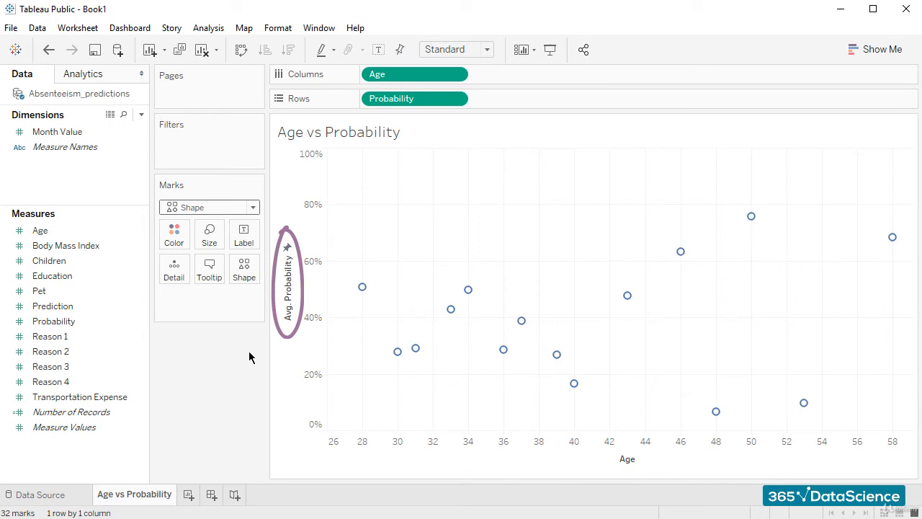
Step: Change Probability on Rows to the Average measure and inspect several of the plotted points
left_click(455, 99)
mouse_move(452, 249)
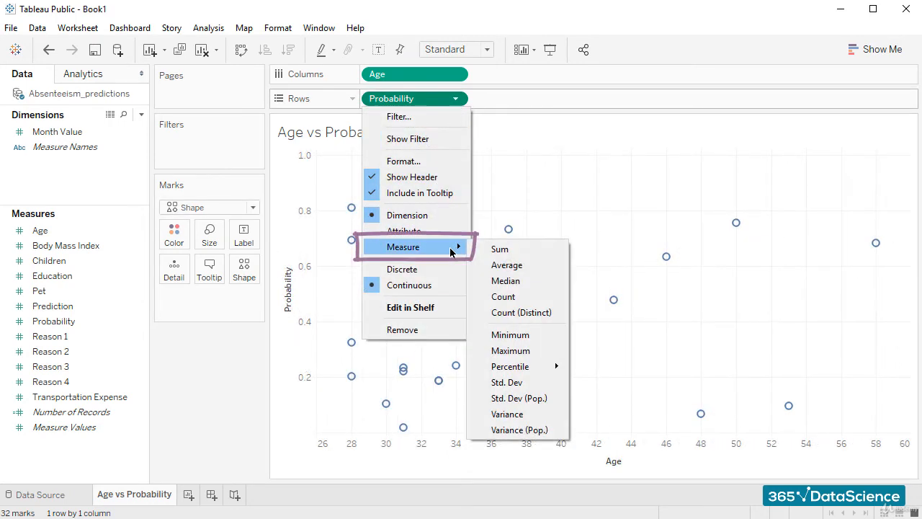
left_click(532, 271)
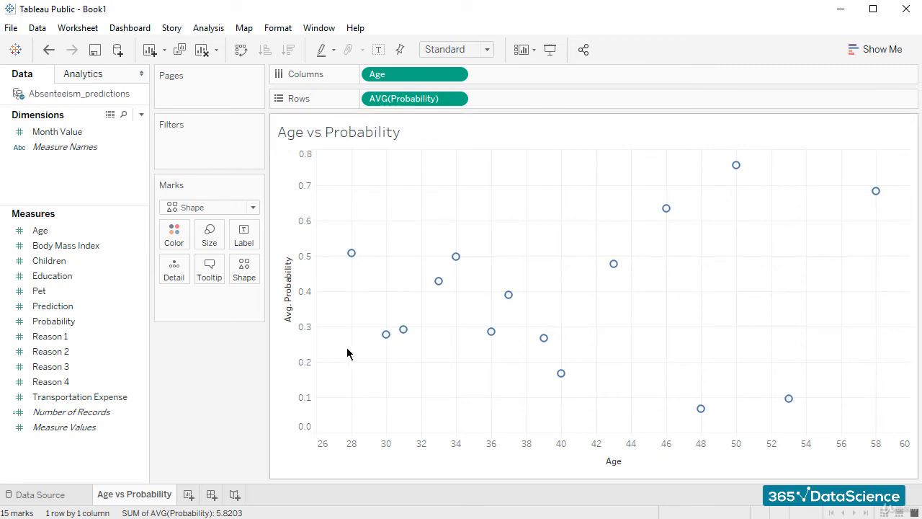
mouse_move(352, 265)
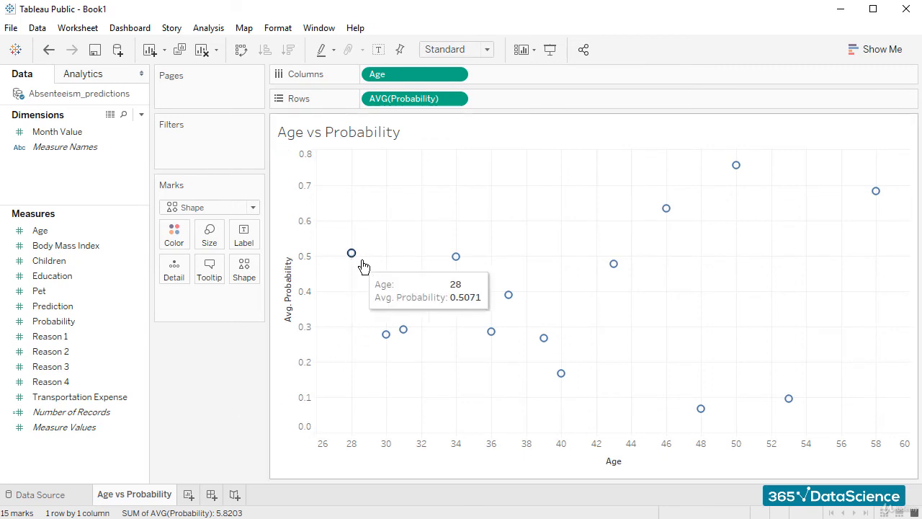
mouse_move(451, 261)
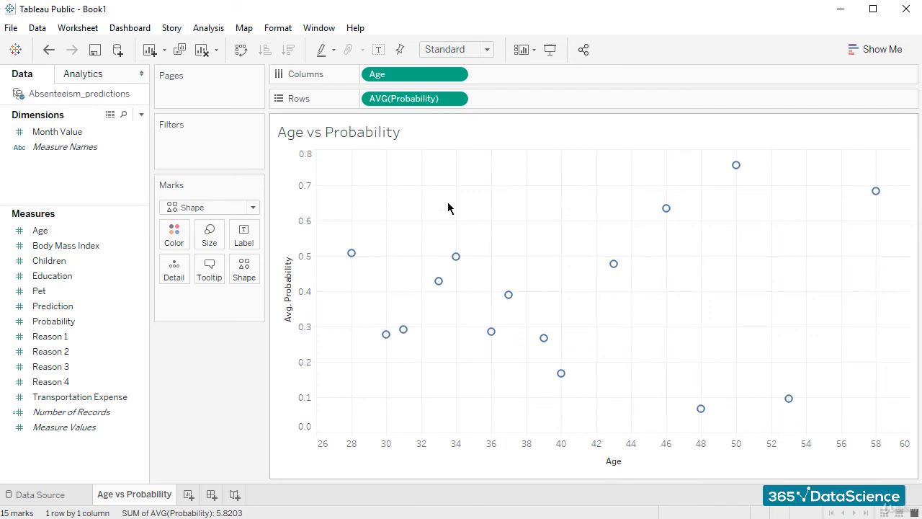
mouse_move(402, 338)
Step: Format the numbers on the average probability axis as percentages with 0 decimal places
right_click(295, 377)
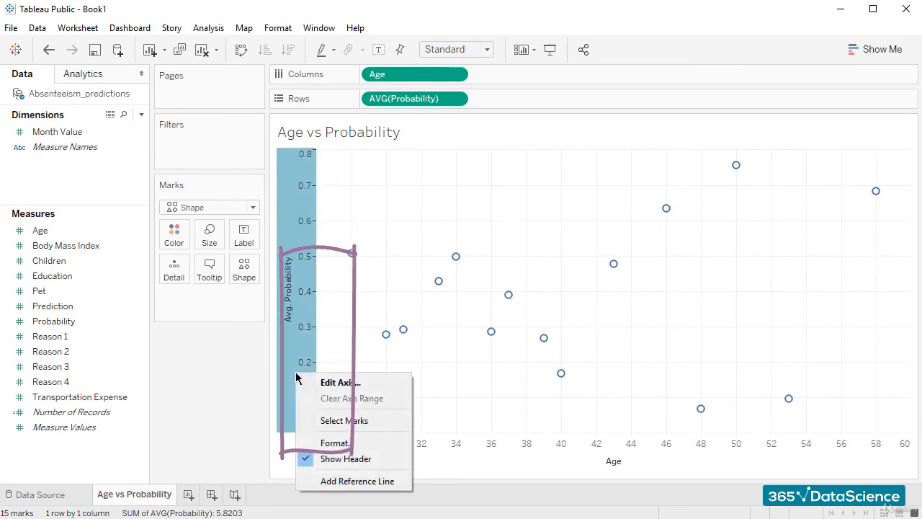
left_click(362, 441)
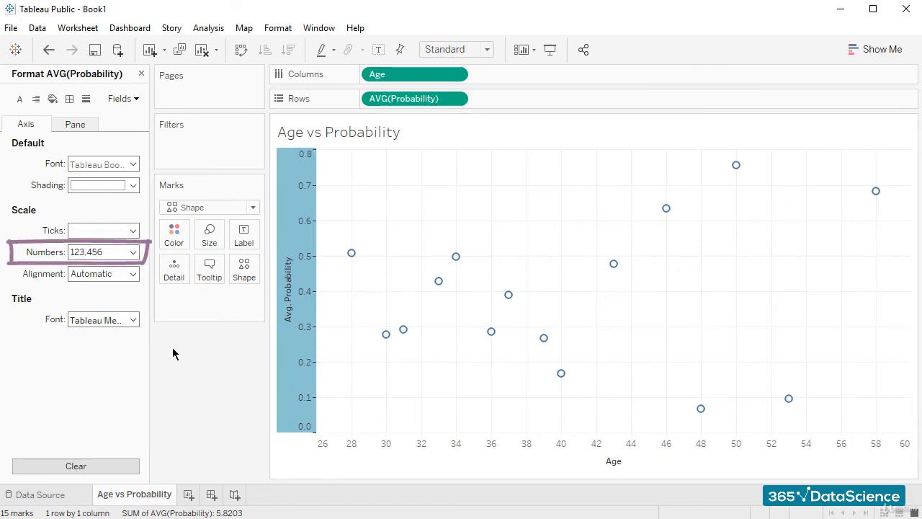
left_click(133, 252)
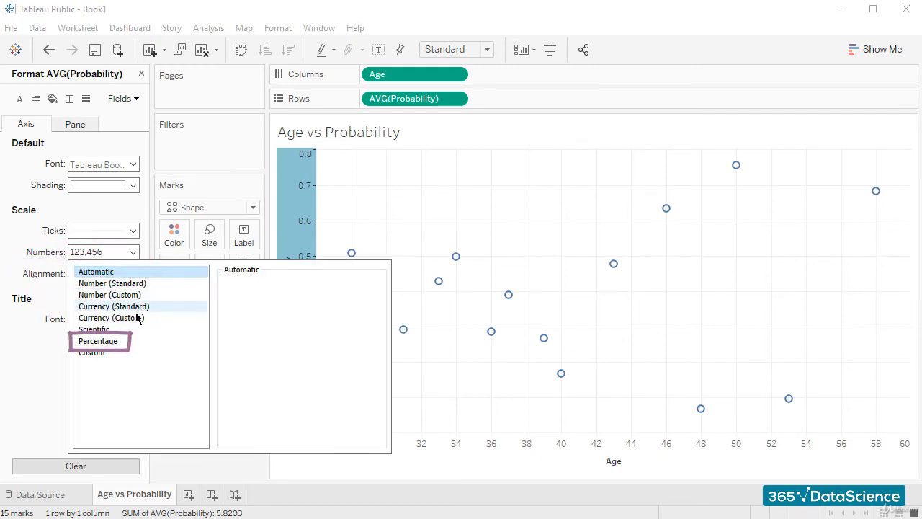
left_click(135, 338)
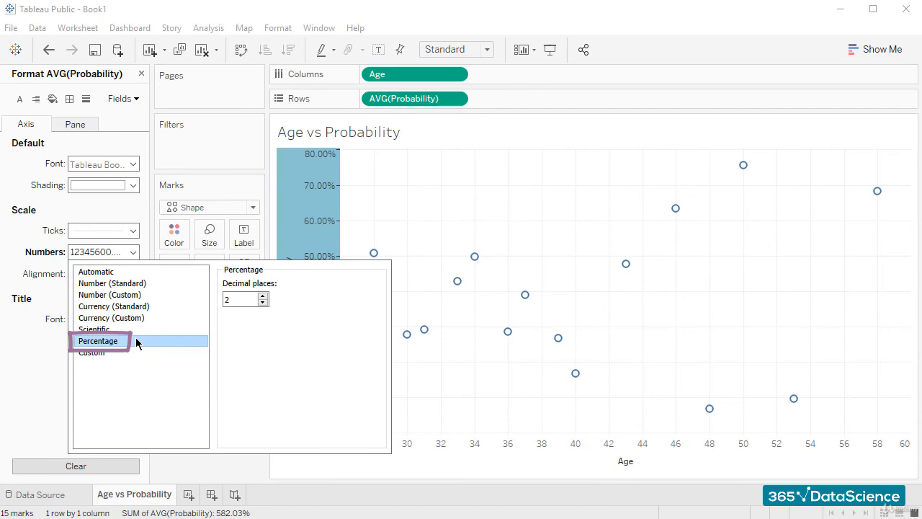
left_click(262, 302)
left_click(263, 303)
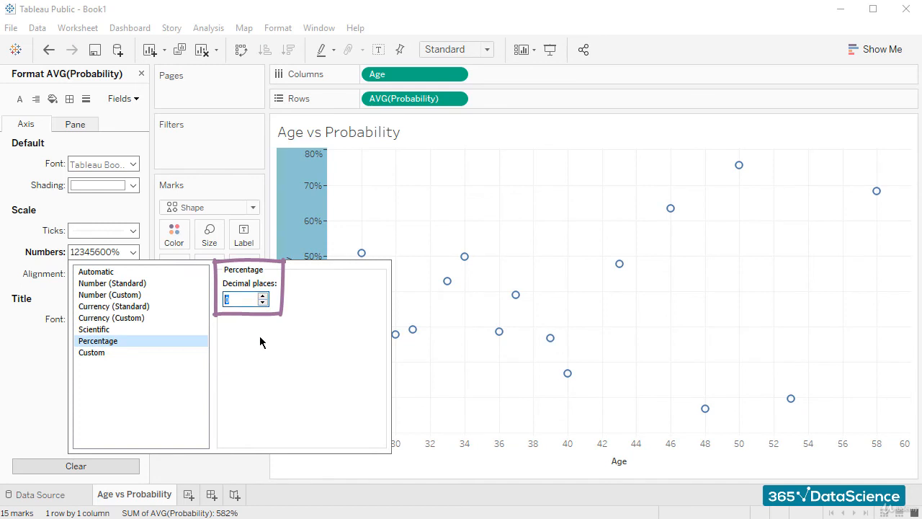
left_click(239, 469)
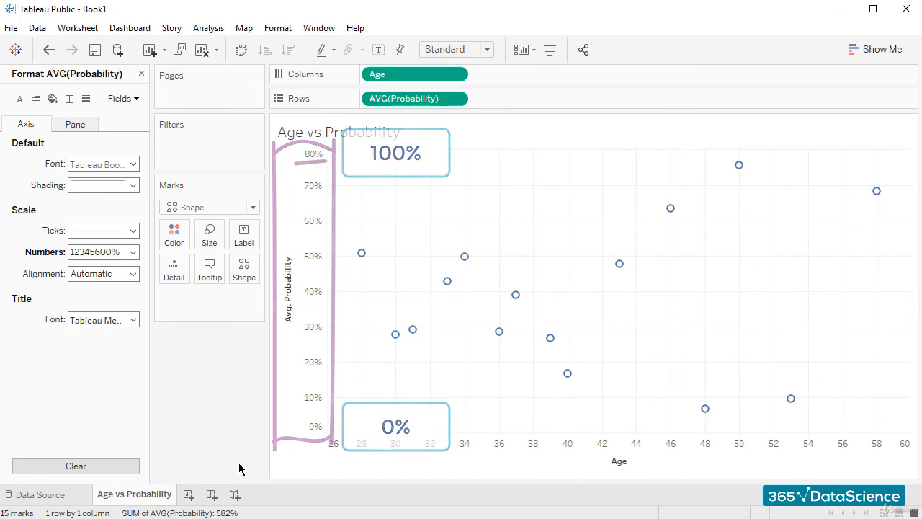
Step: Give the average probability axis a fixed range with its end set to 1
double_click(302, 374)
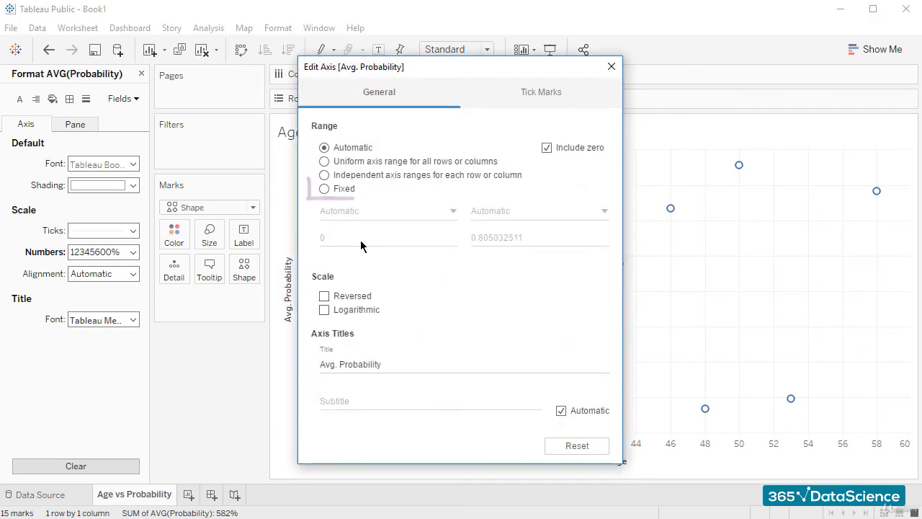
left_click(348, 191)
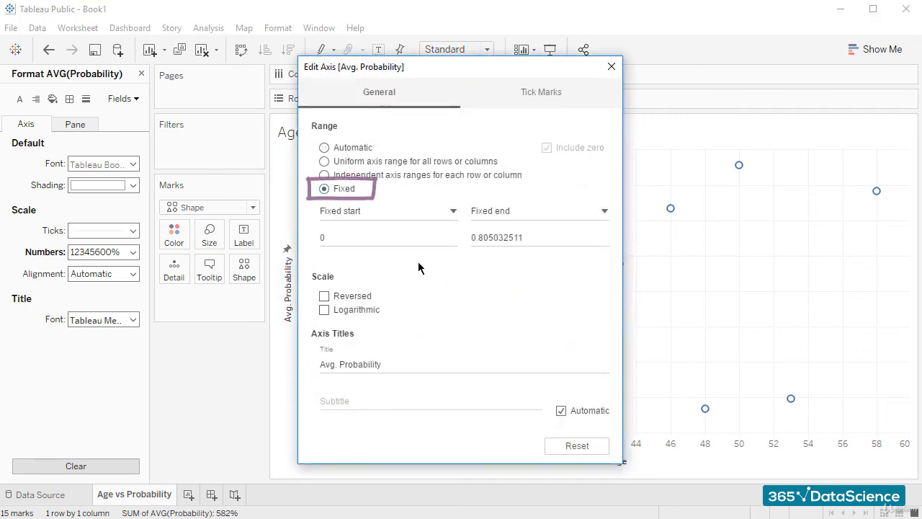
double_click(523, 242)
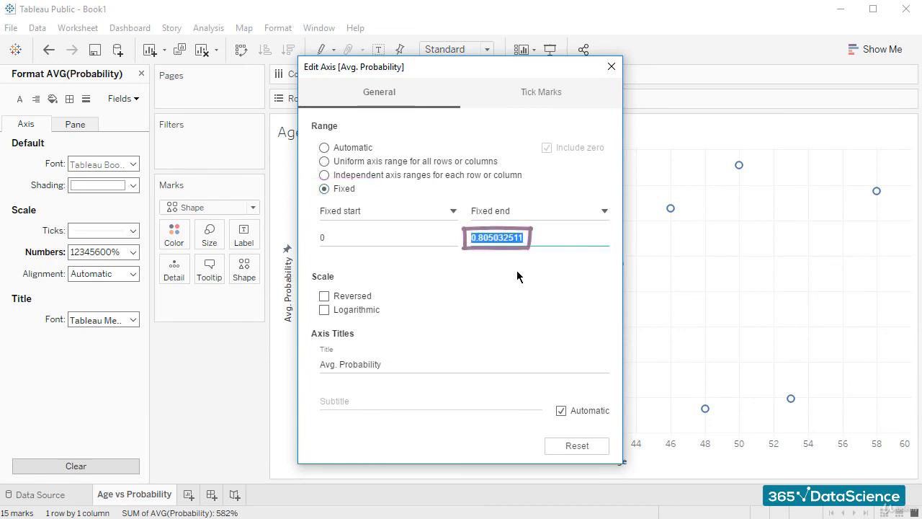
type("1")
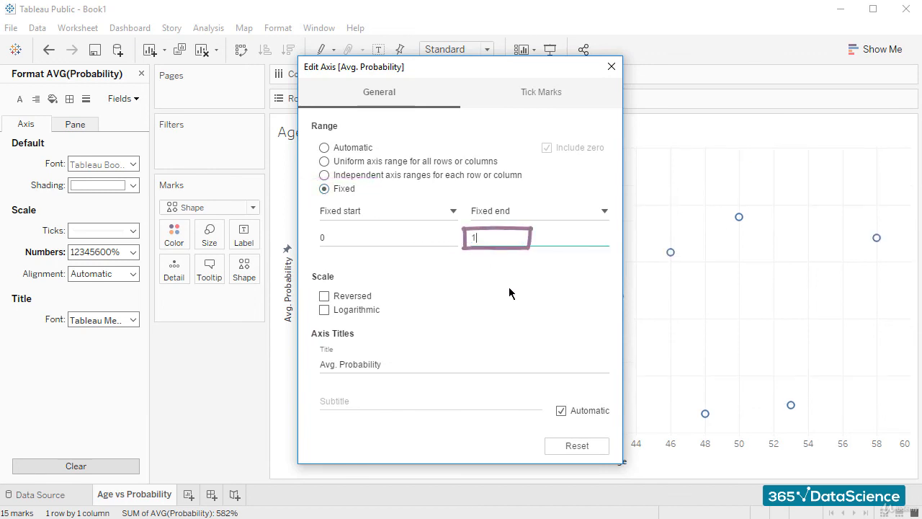
left_click(611, 66)
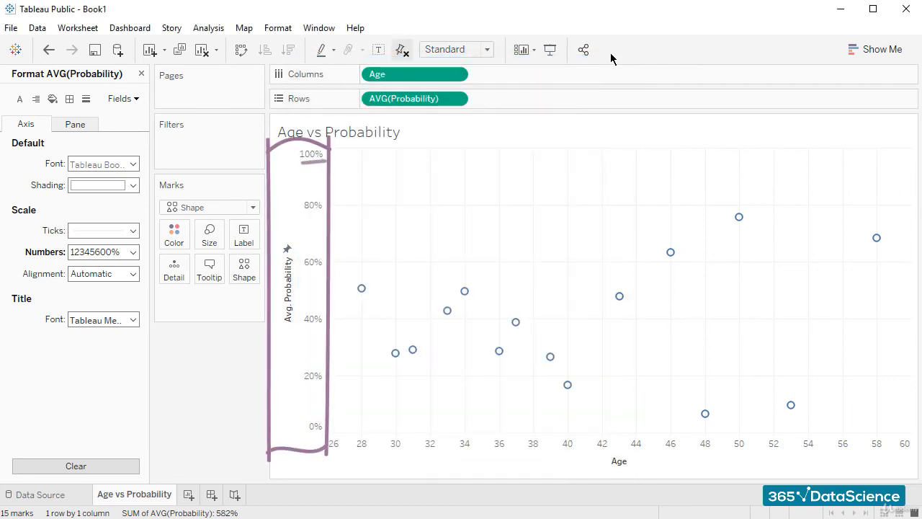